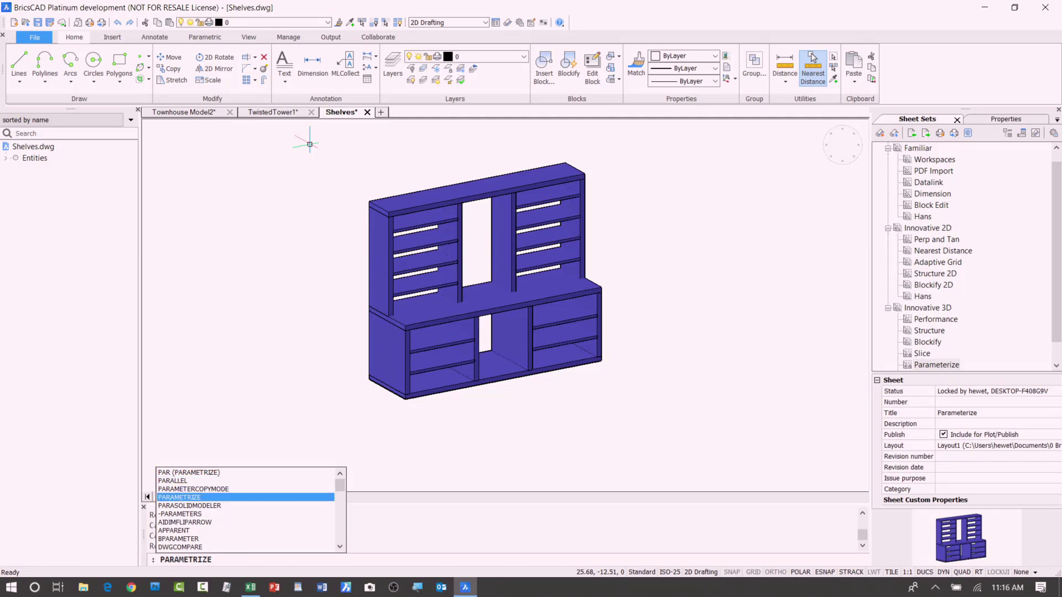
# - Run PARAMETRIZE on a window selection of all 23 shelf pieces to auto-constrain them
pyautogui.press('Return')
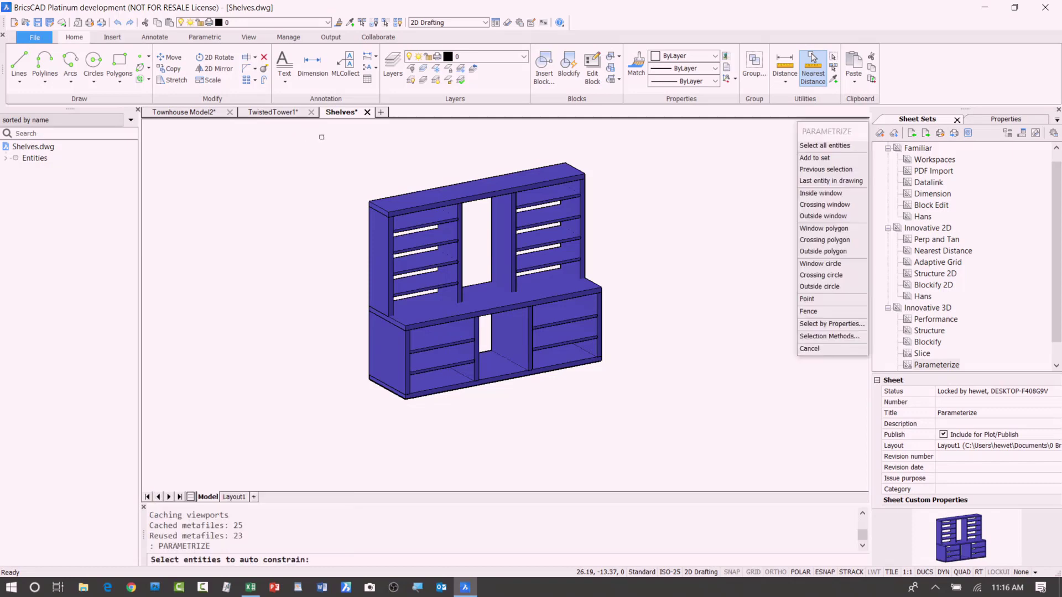
pyautogui.click(320, 136)
pyautogui.click(684, 441)
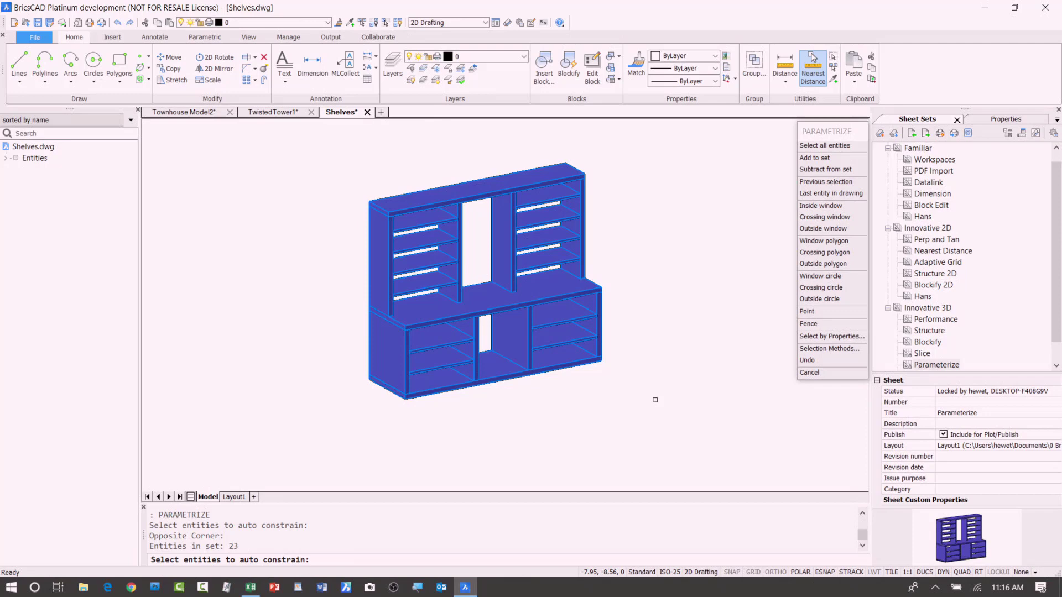
pyautogui.press('Return')
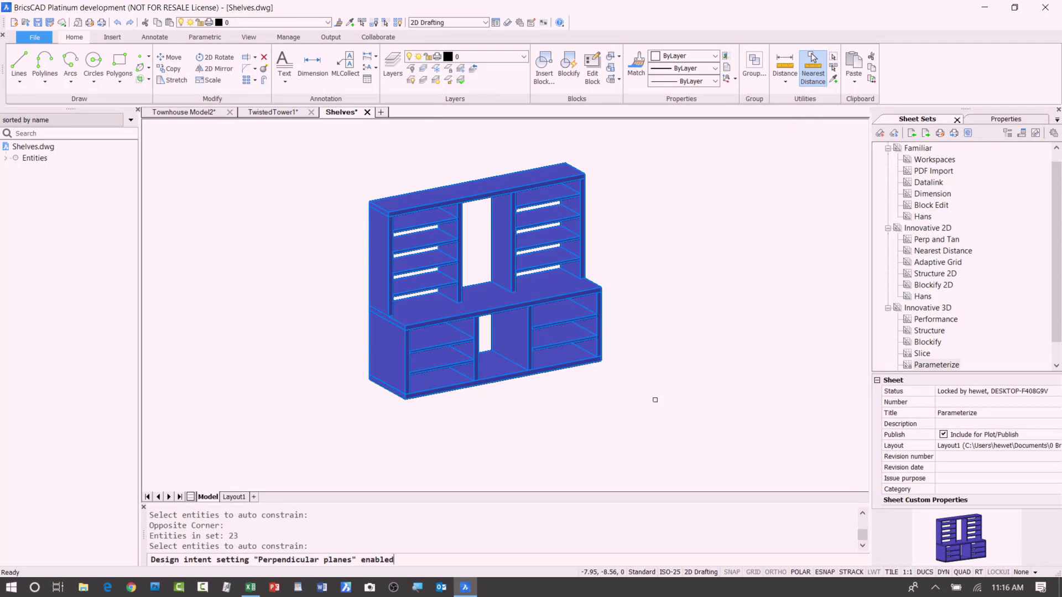
# - Show the Mechanical Browser panel and close the drawing explorer above it
pyautogui.rightClick(570, 79)
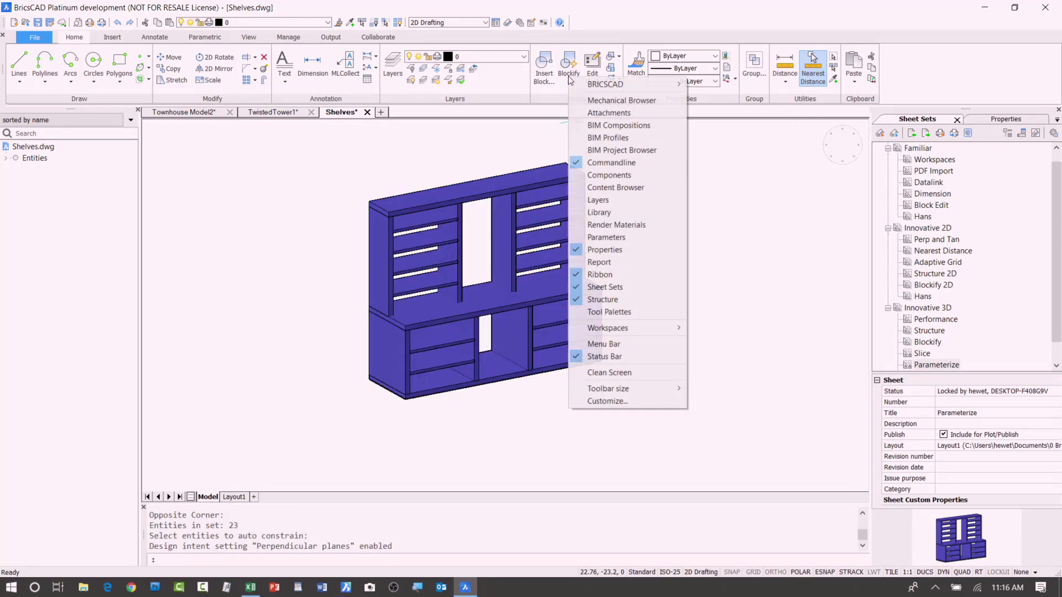
pyautogui.click(620, 100)
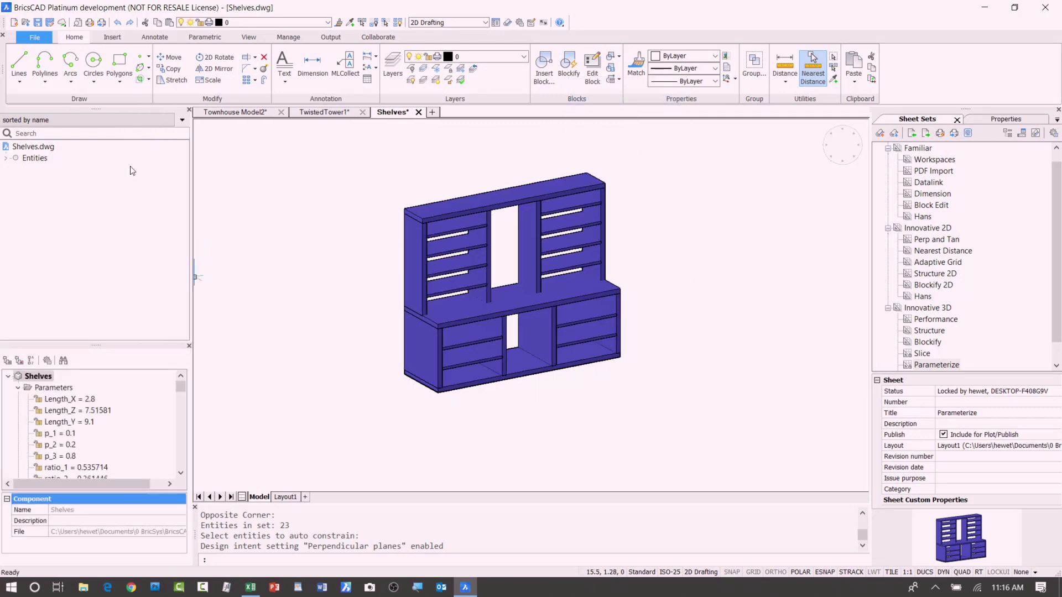
pyautogui.click(189, 109)
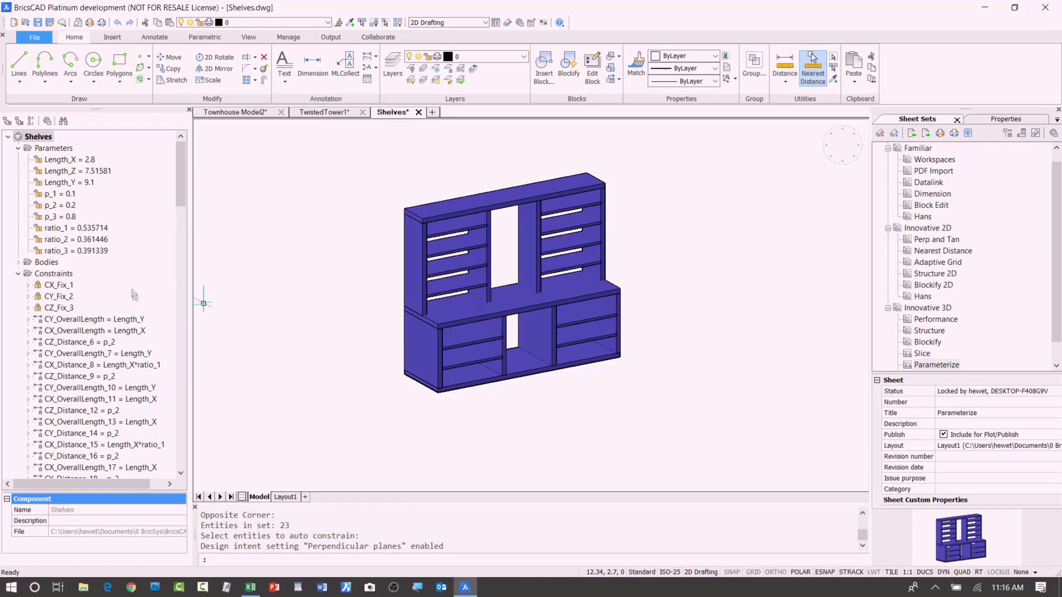
# - Animate the Length_X parameter from the Mechanical Browser to preview the shelf resizing
pyautogui.click(67, 160)
pyautogui.rightClick(68, 160)
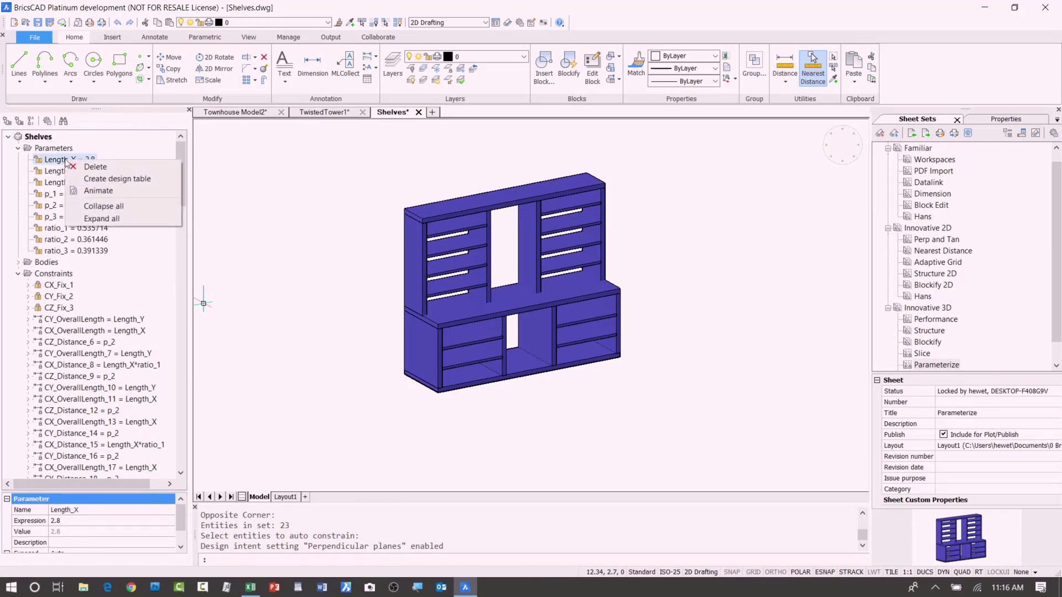
pyautogui.click(89, 191)
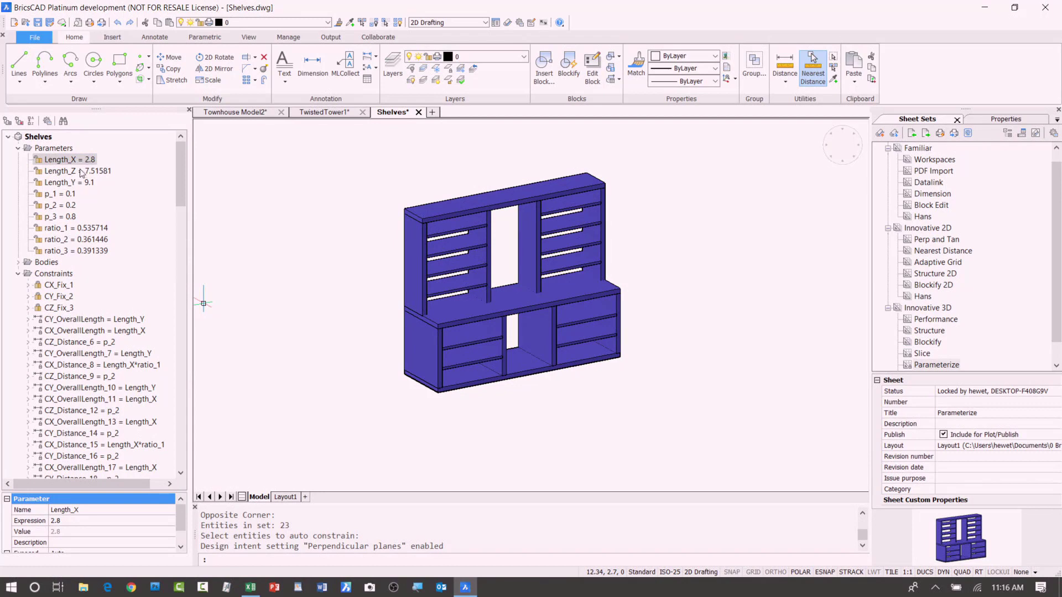
pyautogui.scroll(2, 501, 266)
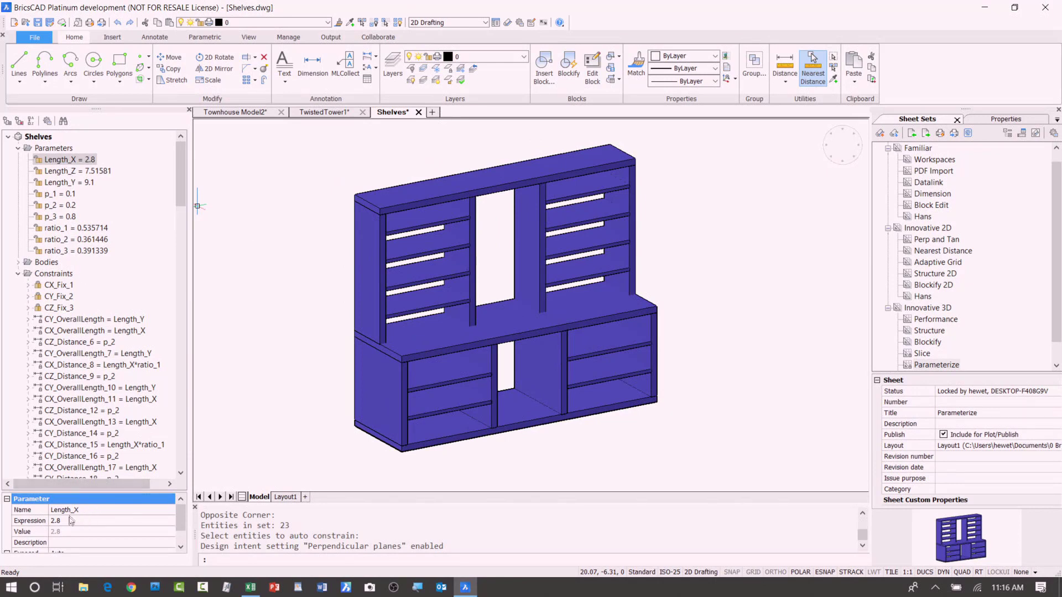
# - Rename parameter Length_Z to HEIGHT and Length_Y to WIDTH in the Parameter panel
pyautogui.click(82, 512)
pyautogui.write('DEPTH')
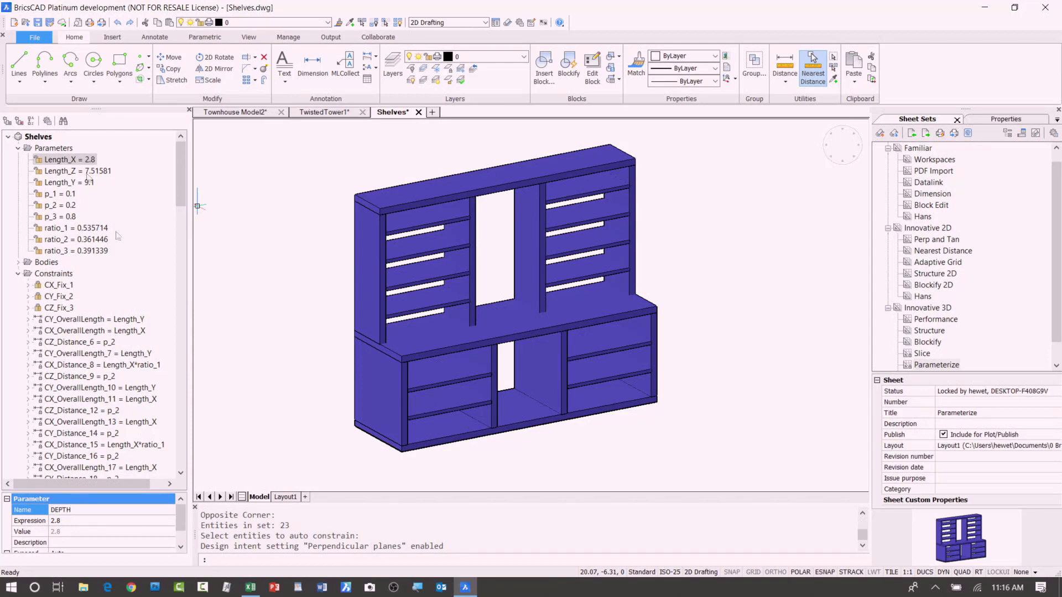
pyautogui.click(85, 178)
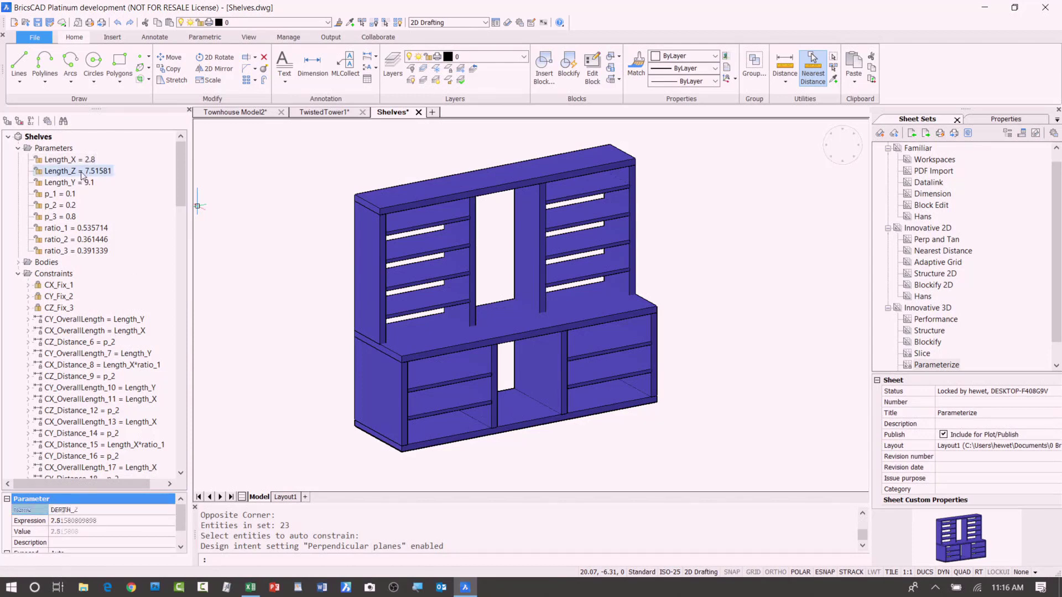
pyautogui.click(103, 514)
pyautogui.write('HEI')
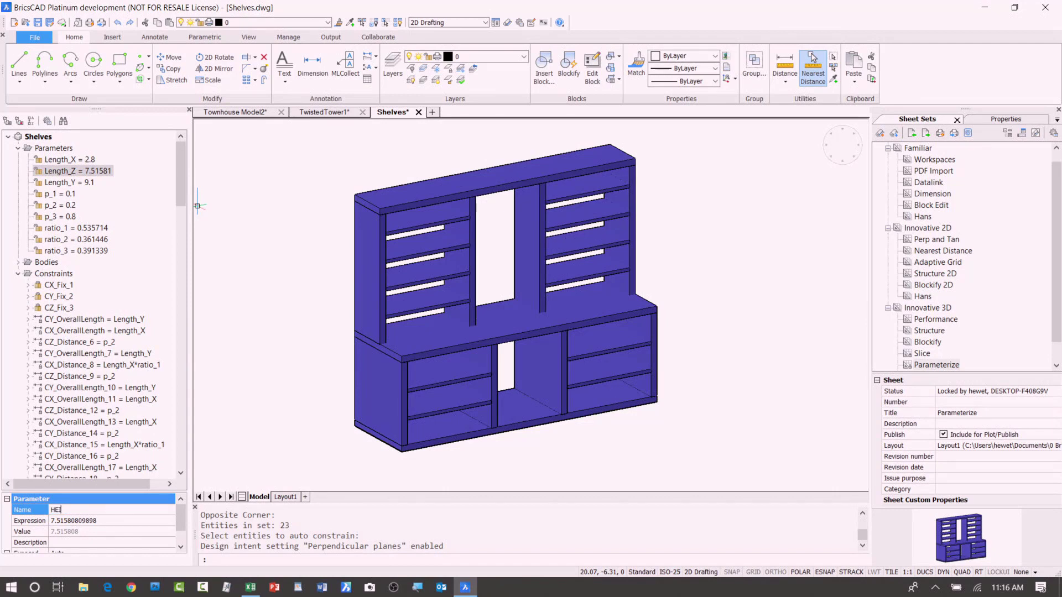
pyautogui.write('GHT')
pyautogui.press('Return')
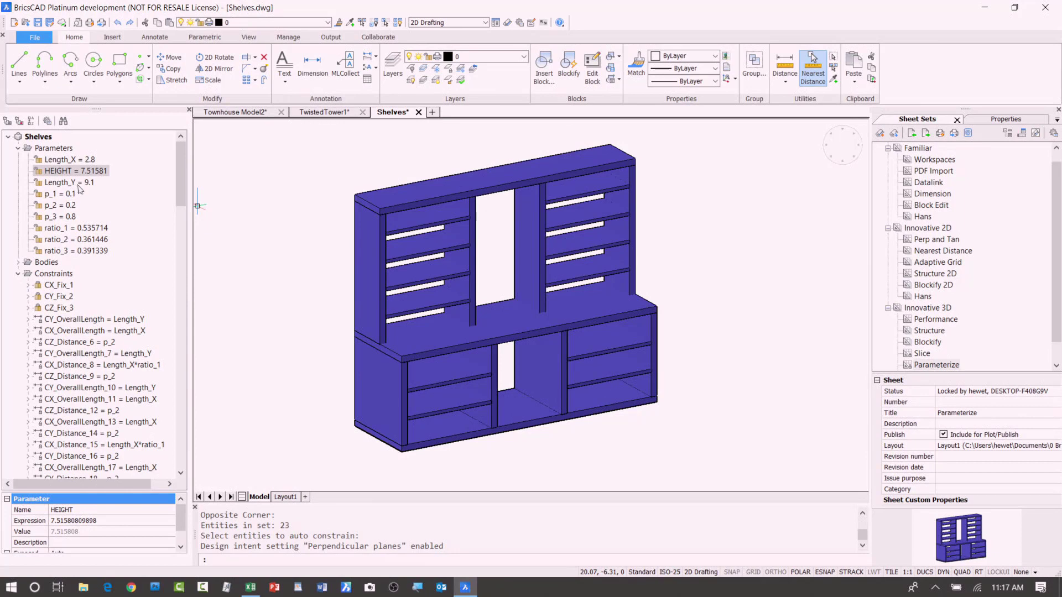
pyautogui.click(78, 185)
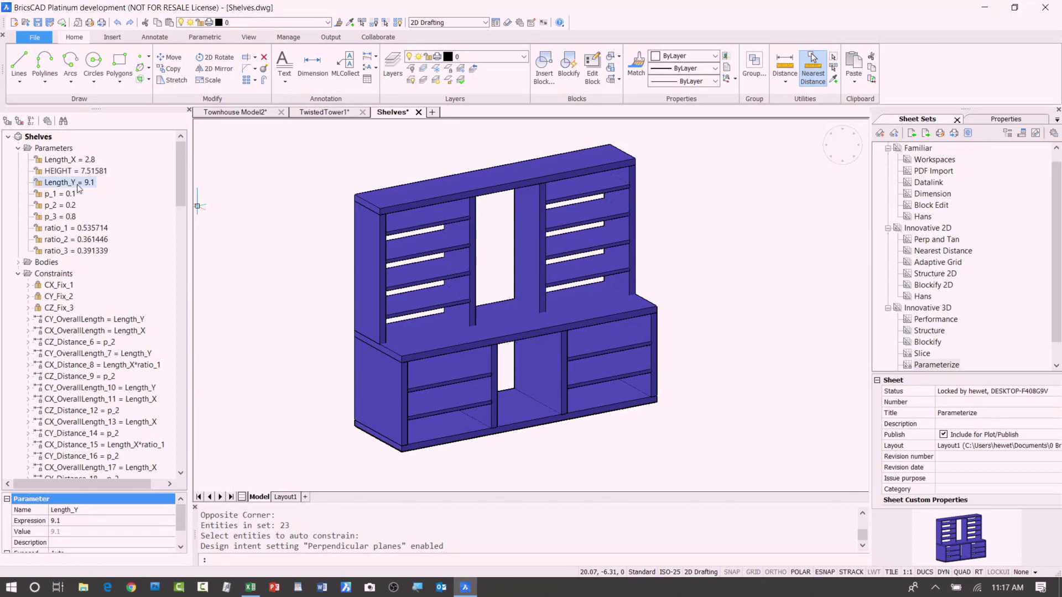
pyautogui.click(86, 510)
pyautogui.write('W')
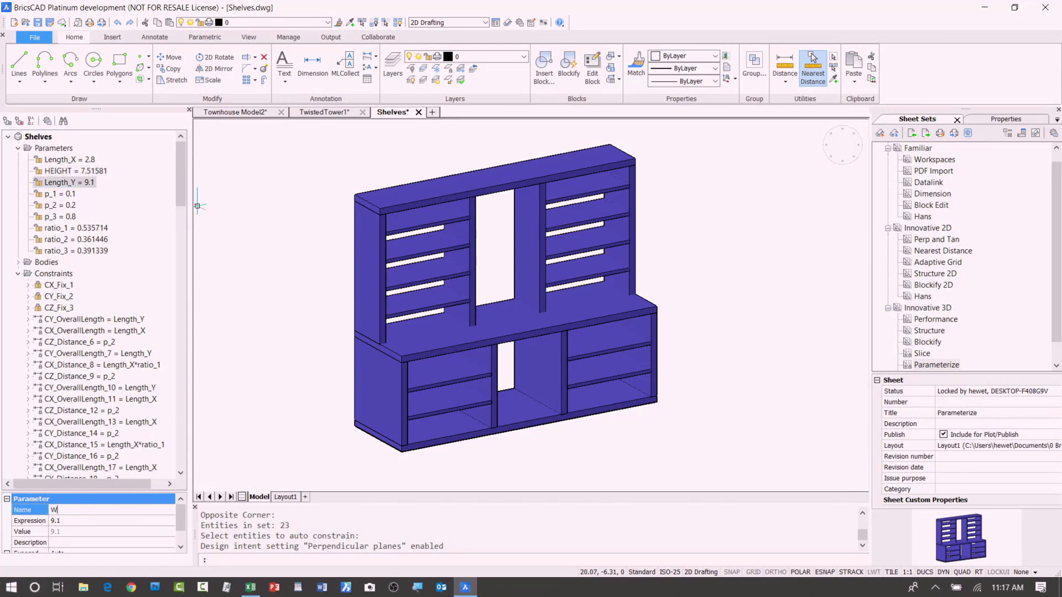
pyautogui.write('IDTH')
pyautogui.press('Return')
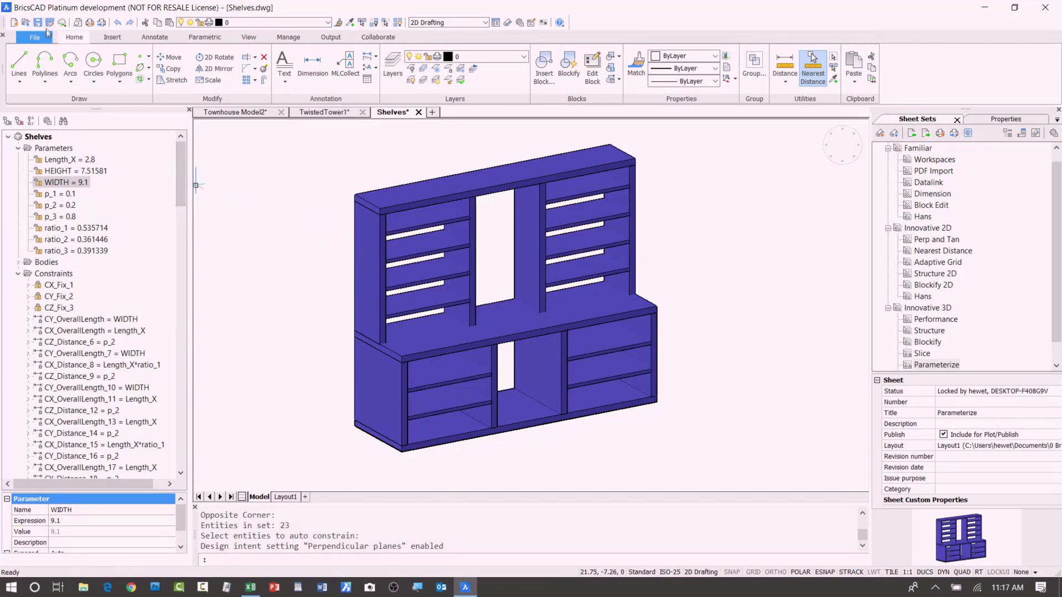
# - Save the drawing as ShelvesP.dwg, replacing the existing file
pyautogui.click(51, 22)
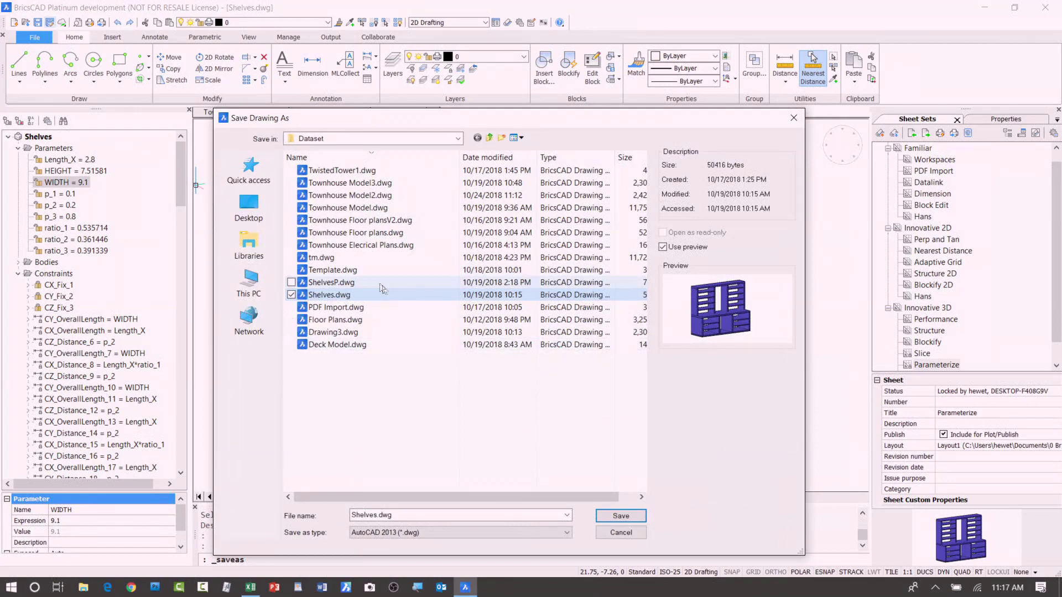
pyautogui.click(379, 283)
pyautogui.click(631, 516)
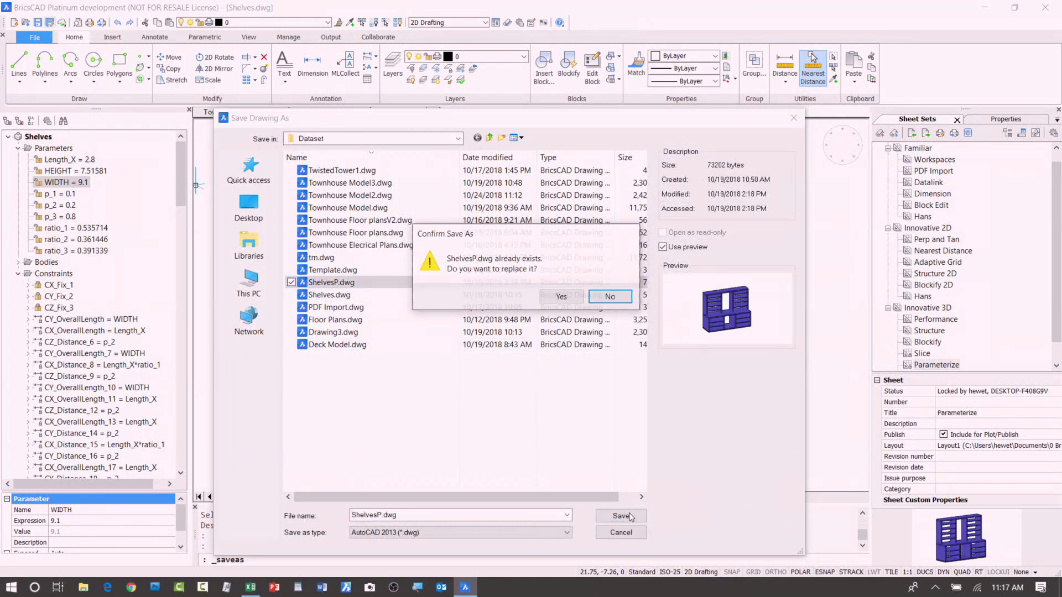
pyautogui.click(555, 299)
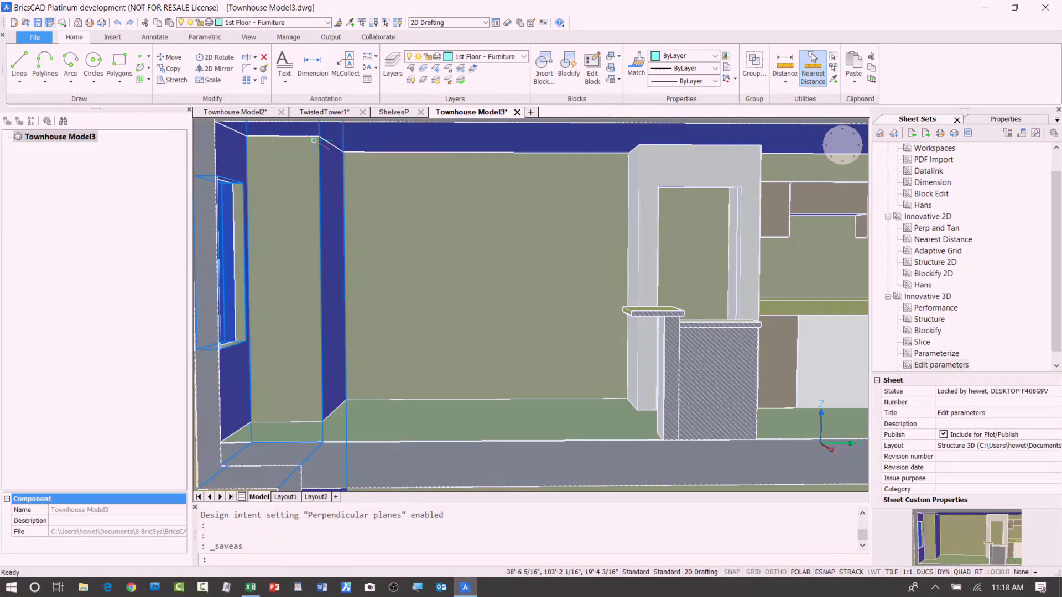
# - Start BMINSERT and pick ShelvesP.dwg as the component to insert
pyautogui.moveTo(314, 140)
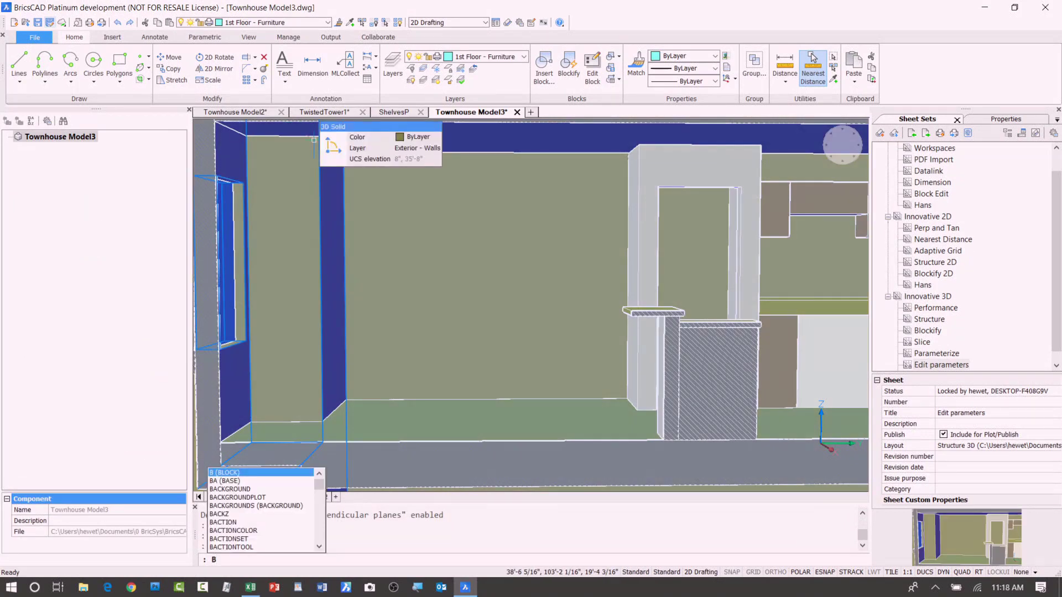
pyautogui.write('MINSERT')
pyautogui.press('Return')
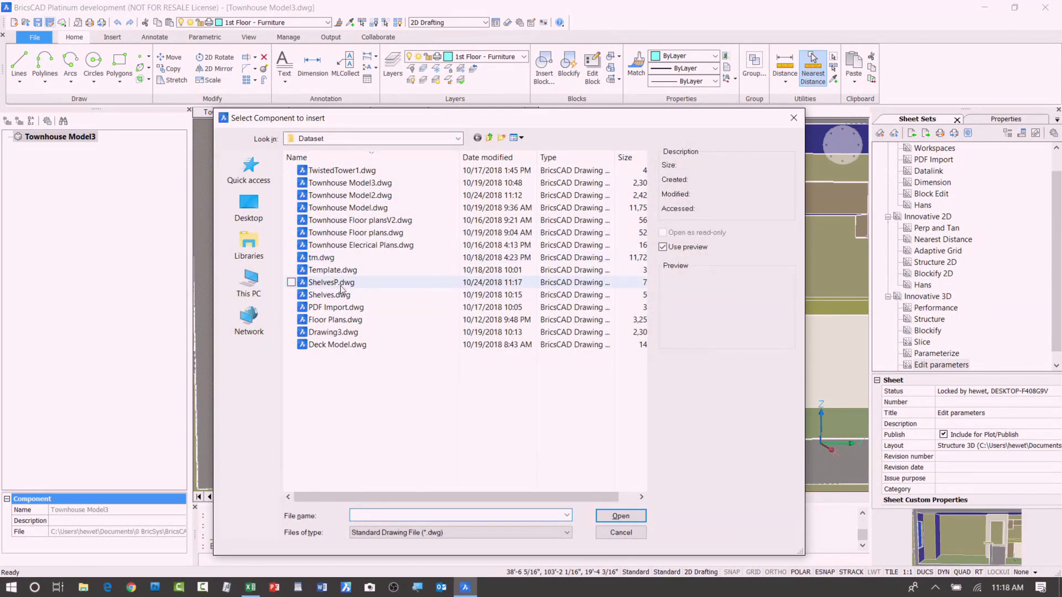
pyautogui.click(341, 285)
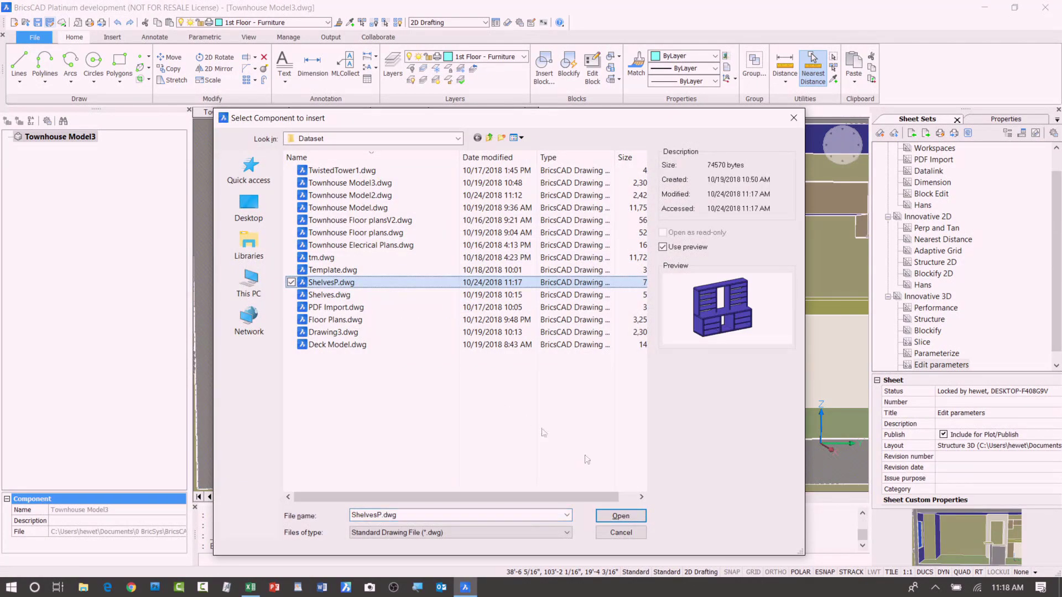
pyautogui.click(620, 516)
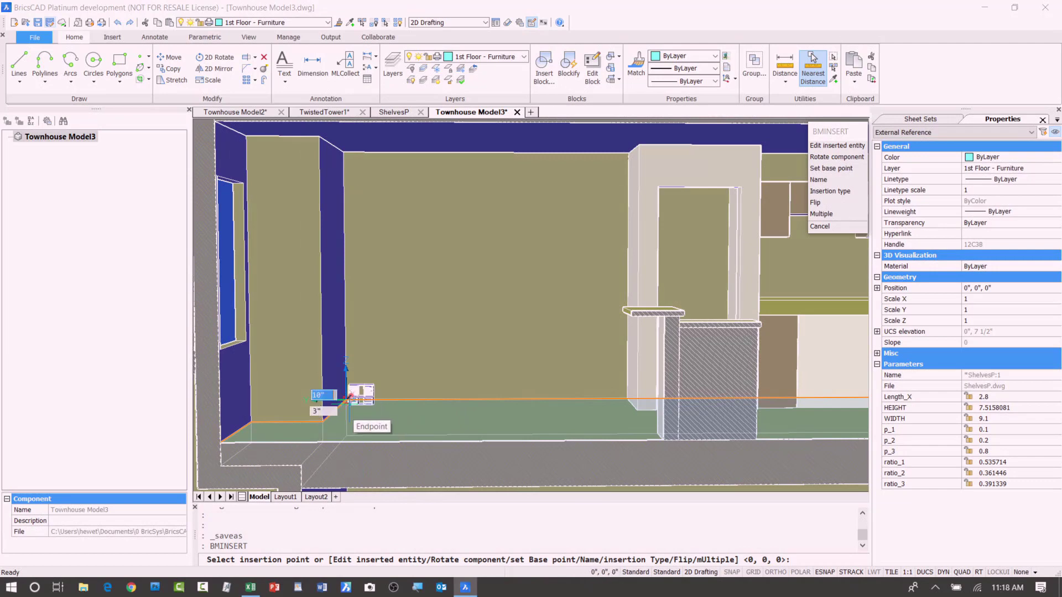
# - Place ShelvesP at the wall-corner endpoint, then select it to show its parameters
pyautogui.click(347, 396)
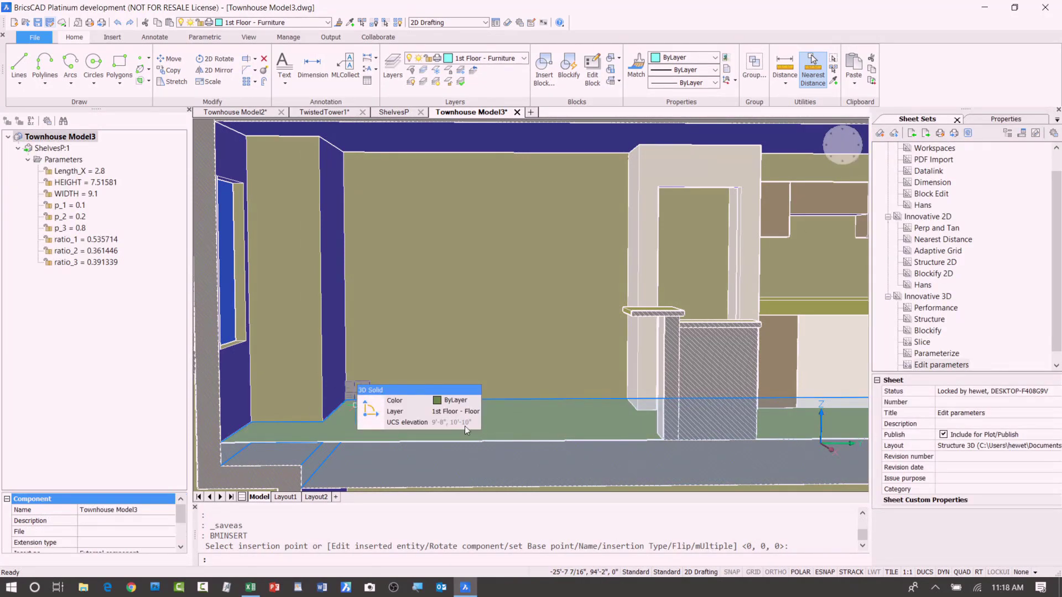
pyautogui.scroll(5, 465, 426)
pyautogui.moveTo(448, 448); pyautogui.dragTo(544, 320, button='middle')
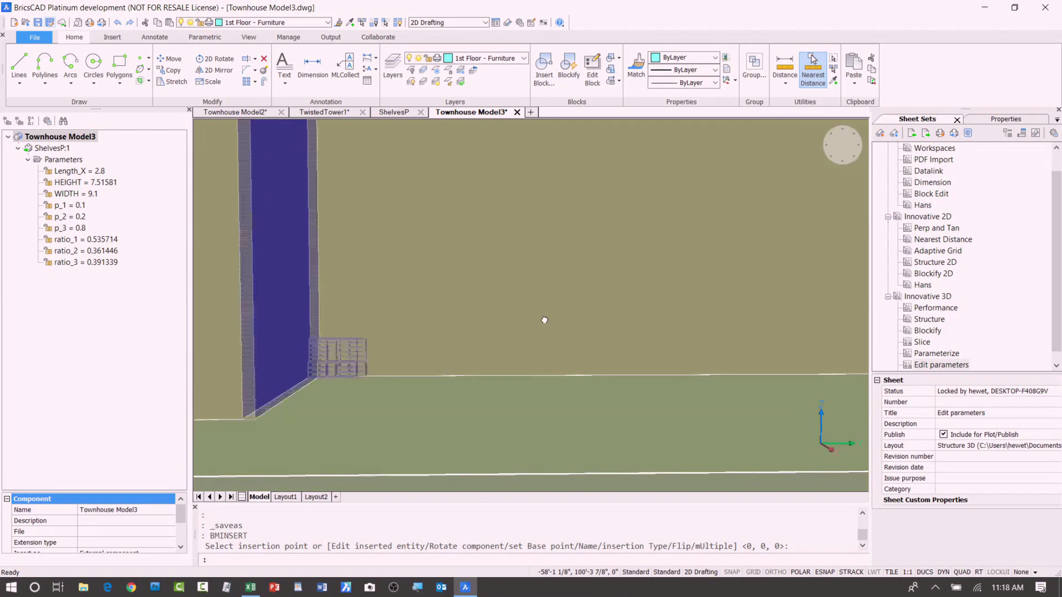
pyautogui.scroll(5, 378, 349)
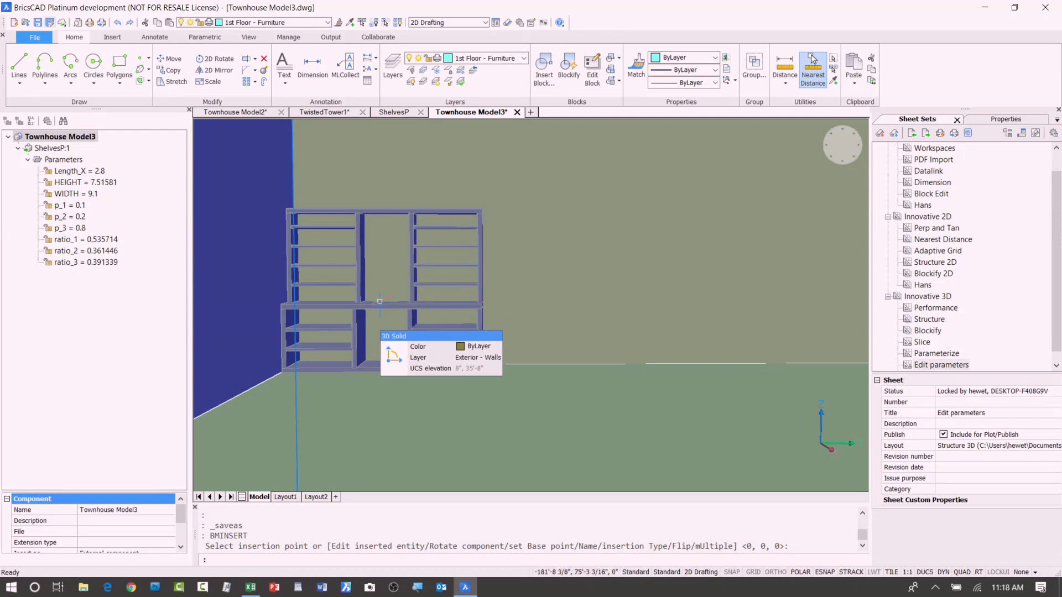
pyautogui.press('Escape')
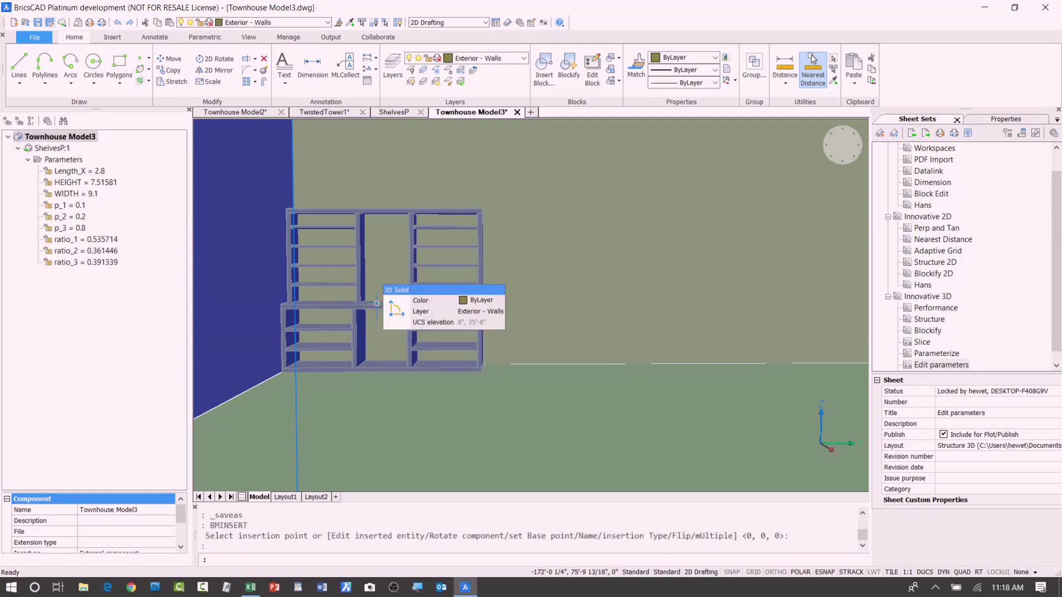
pyautogui.click(378, 304)
pyautogui.scroll(-3, 687, 474)
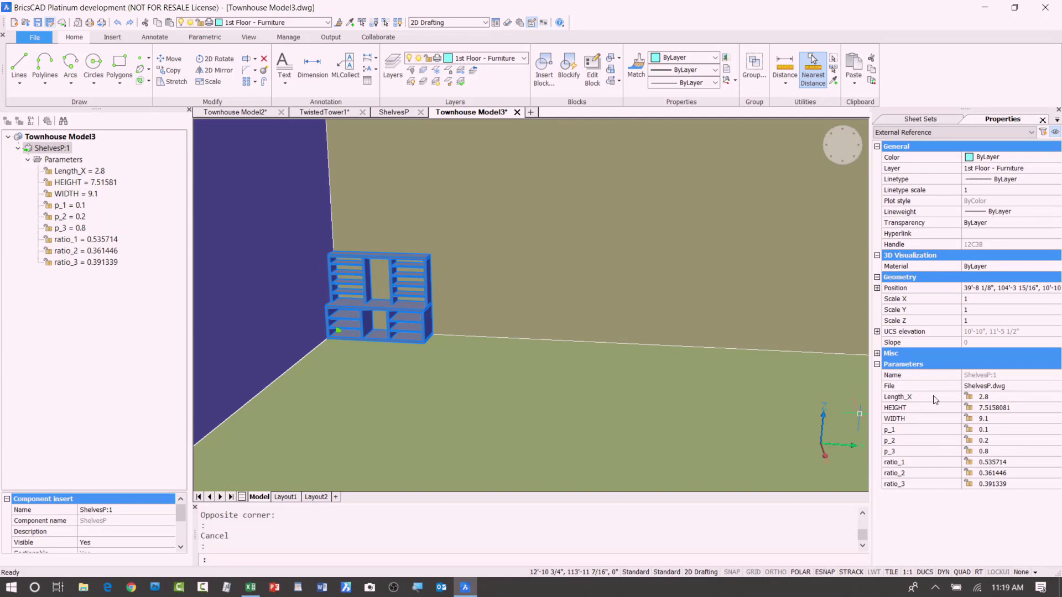
# - Set ShelvesP:1's HEIGHT to 80 and Length_X to 24 in Properties
pyautogui.click(991, 397)
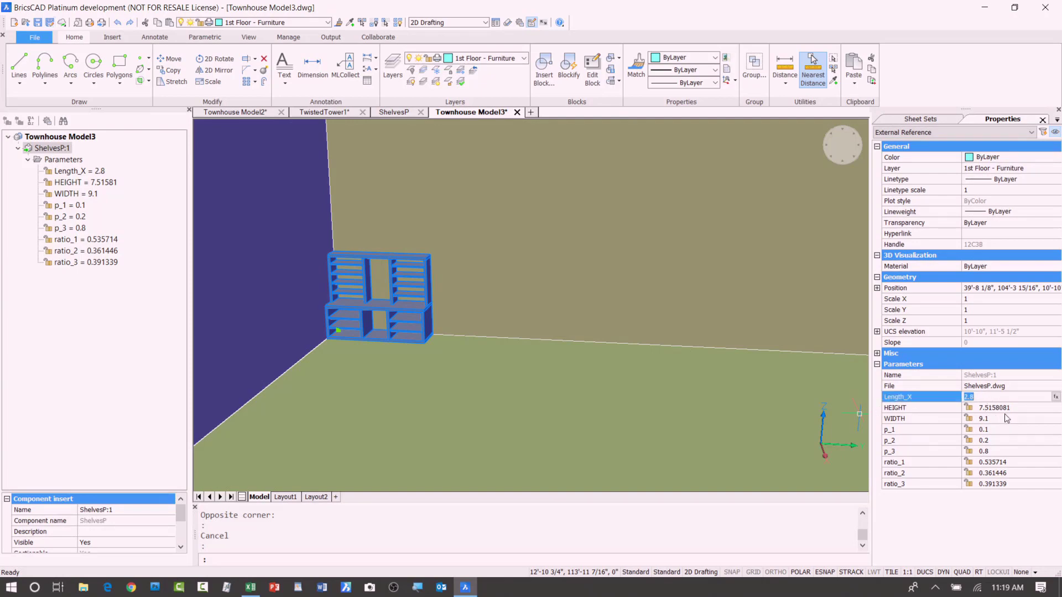
pyautogui.click(1009, 408)
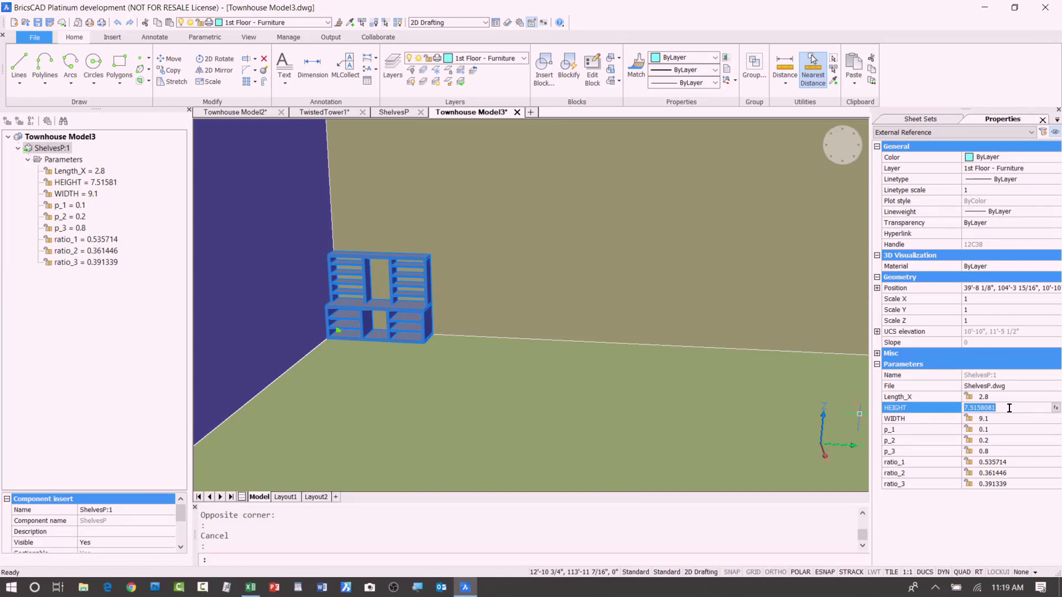
pyautogui.write('8')
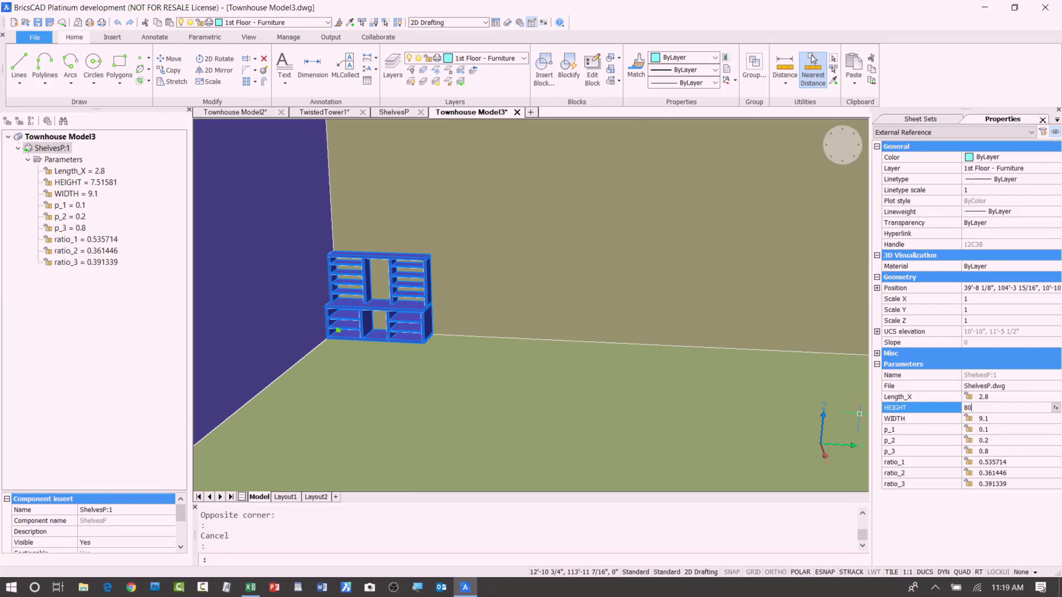
pyautogui.write('0')
pyautogui.press('Return')
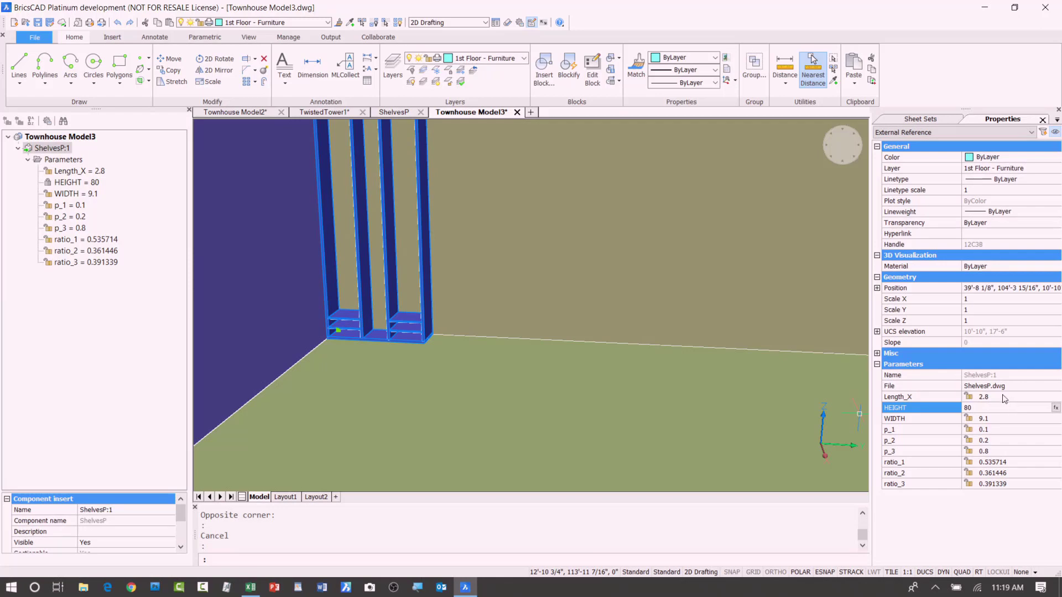
pyautogui.click(1002, 397)
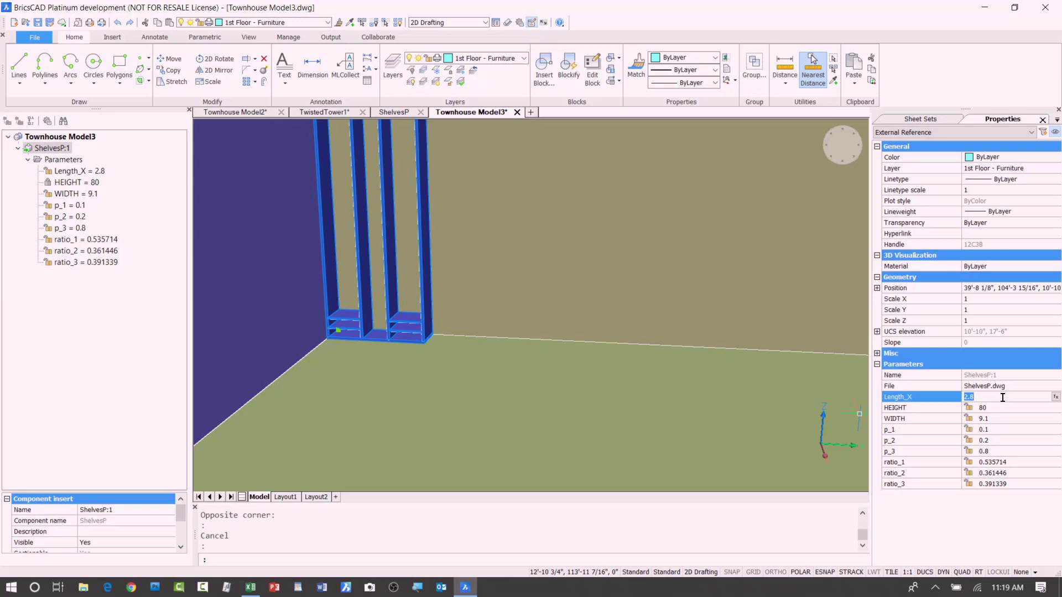
pyautogui.write('24')
pyautogui.press('Return')
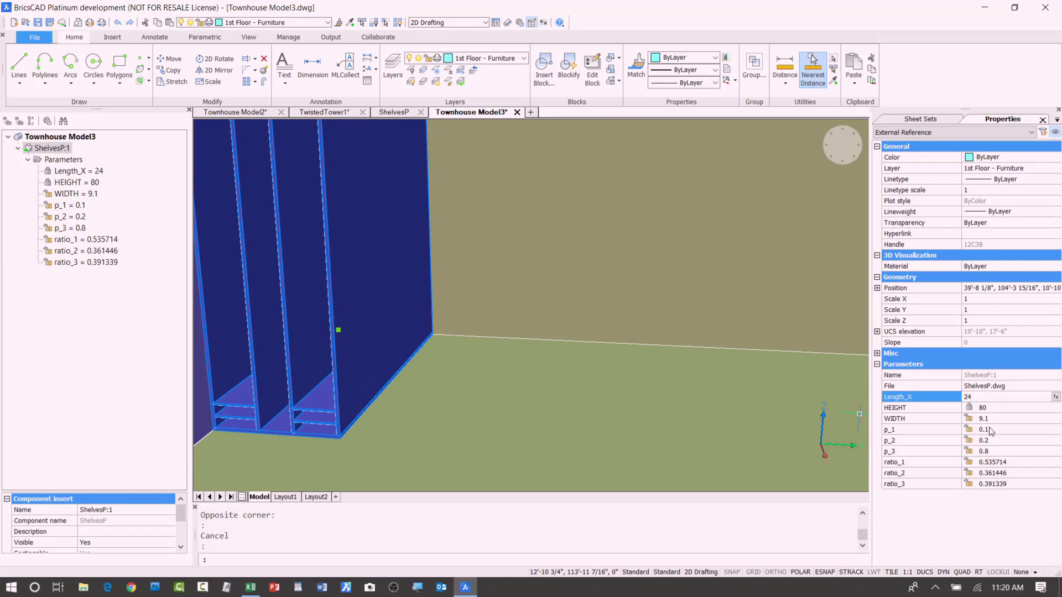
# - Change ShelvesP:1's WIDTH parameter to 110 in Properties
pyautogui.click(1000, 419)
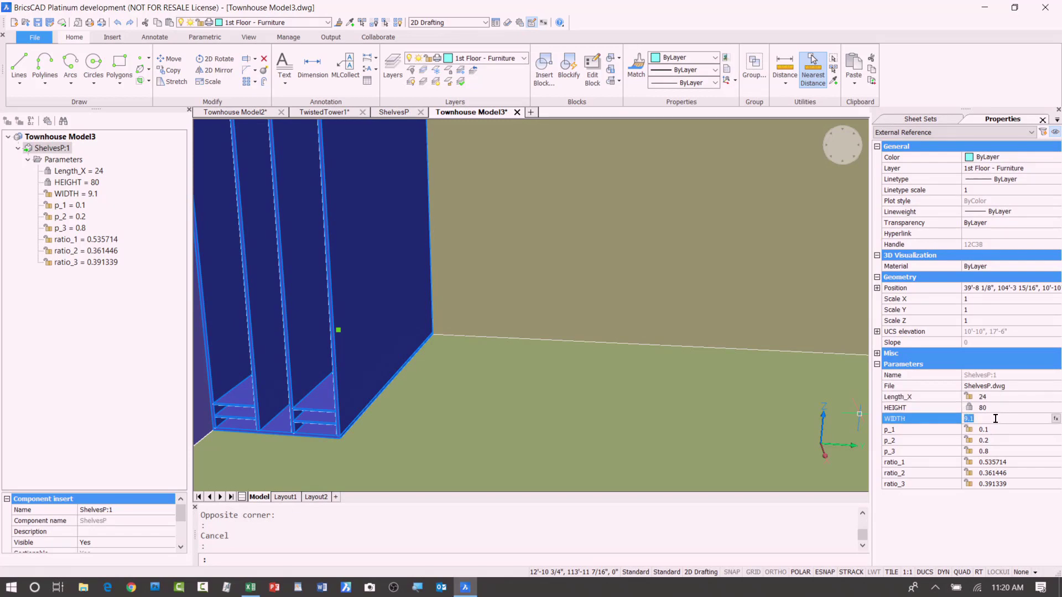
pyautogui.write('110')
pyautogui.press('Return')
pyautogui.scroll(-5, 517, 352)
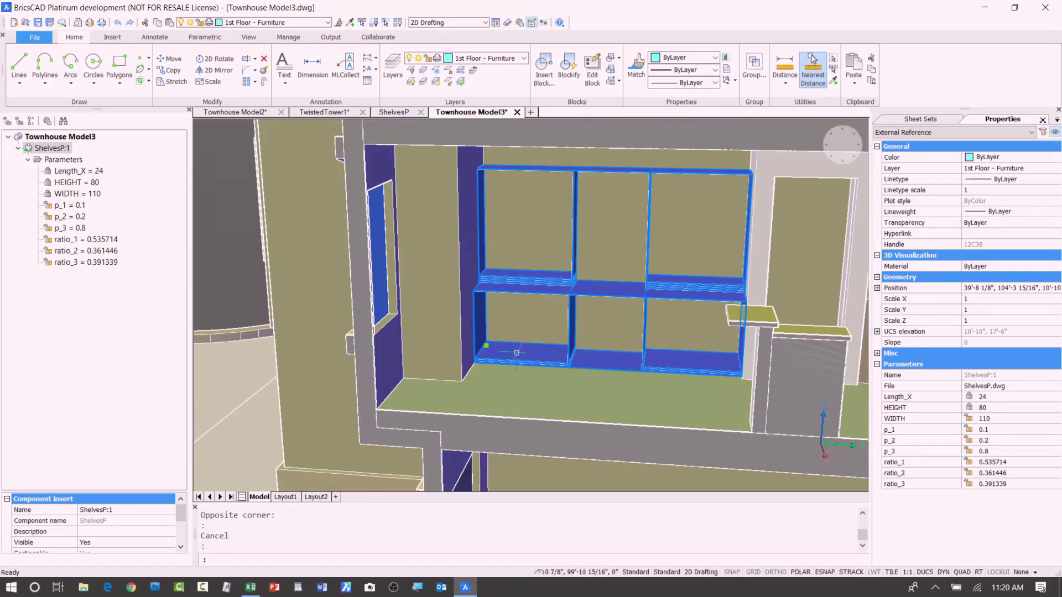
pyautogui.keyDown('shift'); pyautogui.moveTo(517, 353); pyautogui.dragTo(850, 397, button='middle'); pyautogui.keyUp('shift')
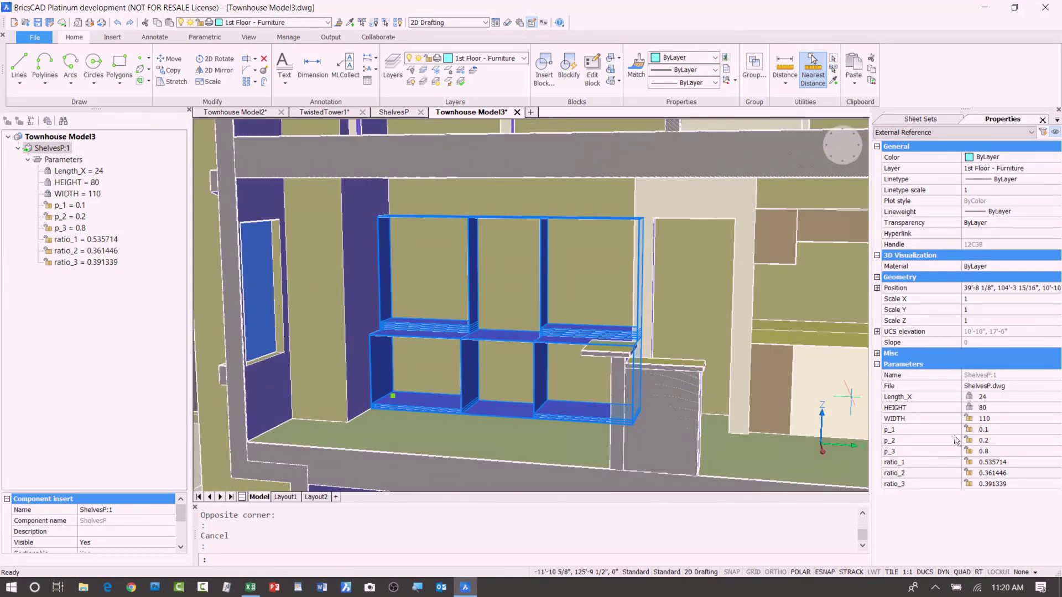
# - Enter p_3 = 9, p_1 = 0.5 and p_2 = 2 in ShelvesP:1's Properties parameters
pyautogui.click(994, 450)
pyautogui.write('9')
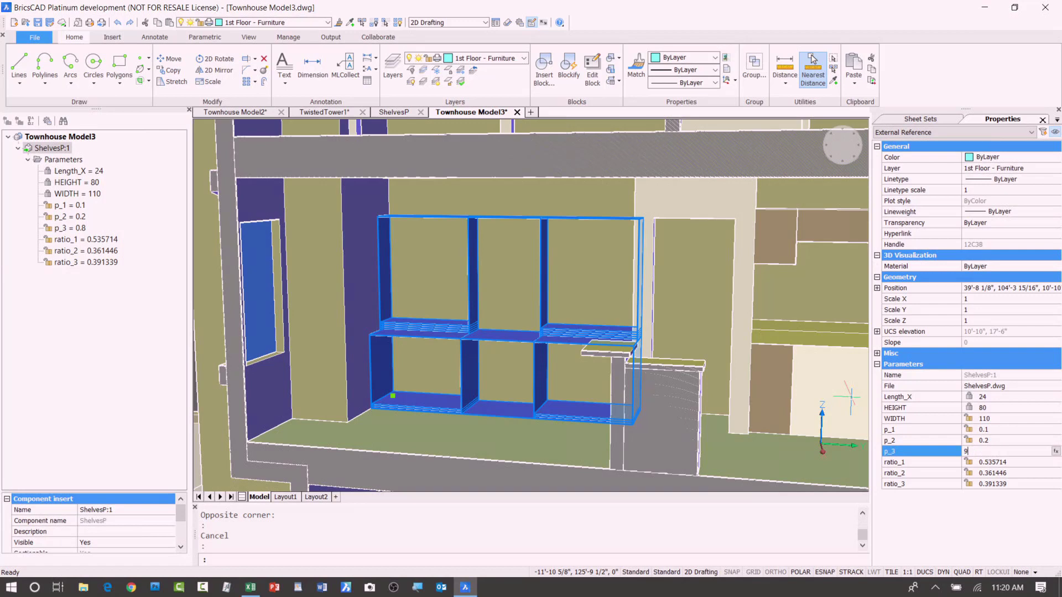
pyautogui.press('Return')
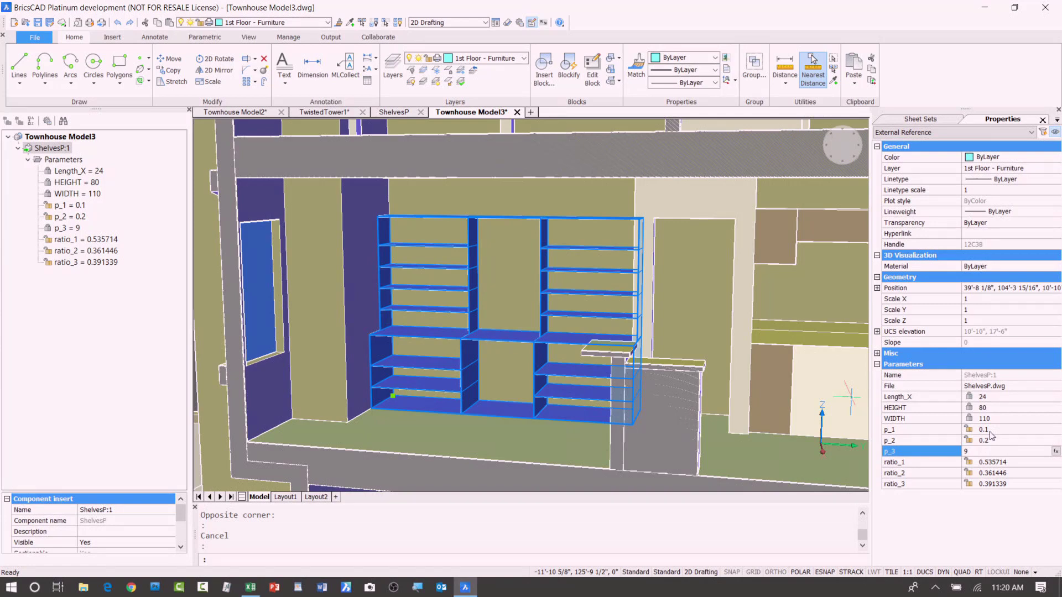
pyautogui.click(992, 430)
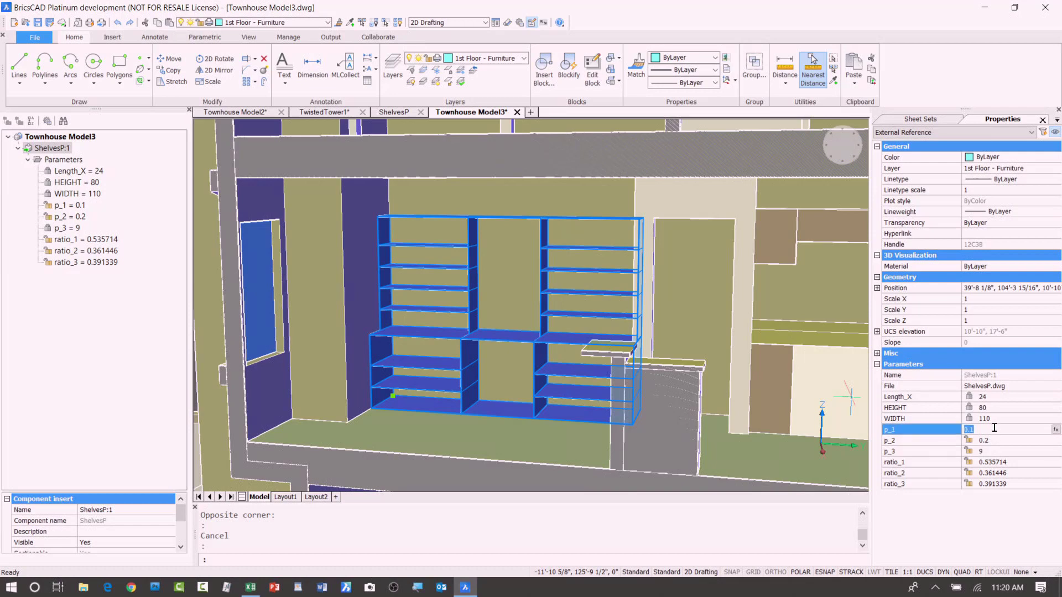
pyautogui.write('.5')
pyautogui.press('Return')
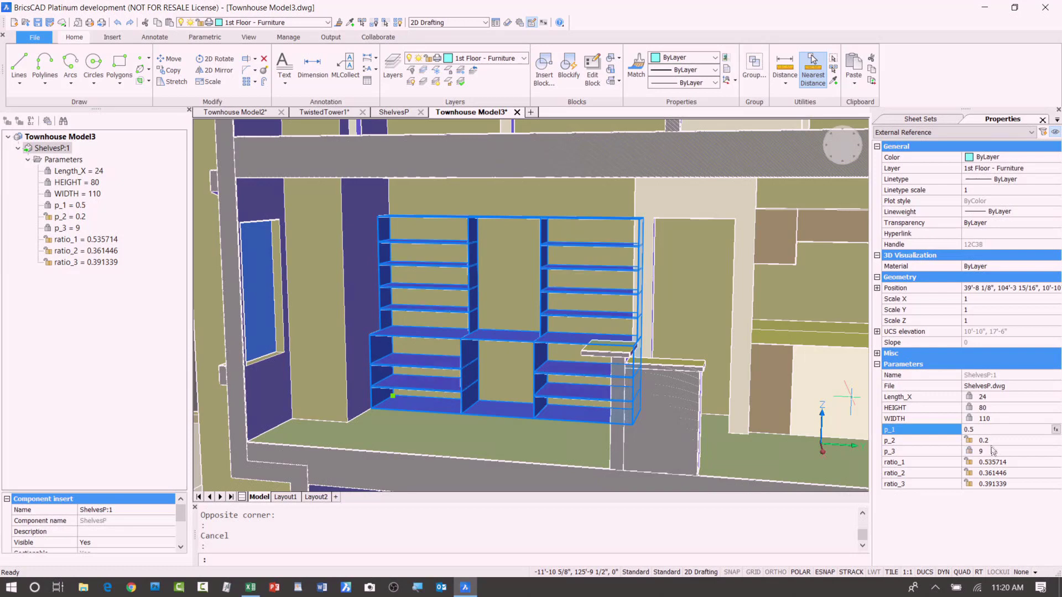
pyautogui.click(992, 441)
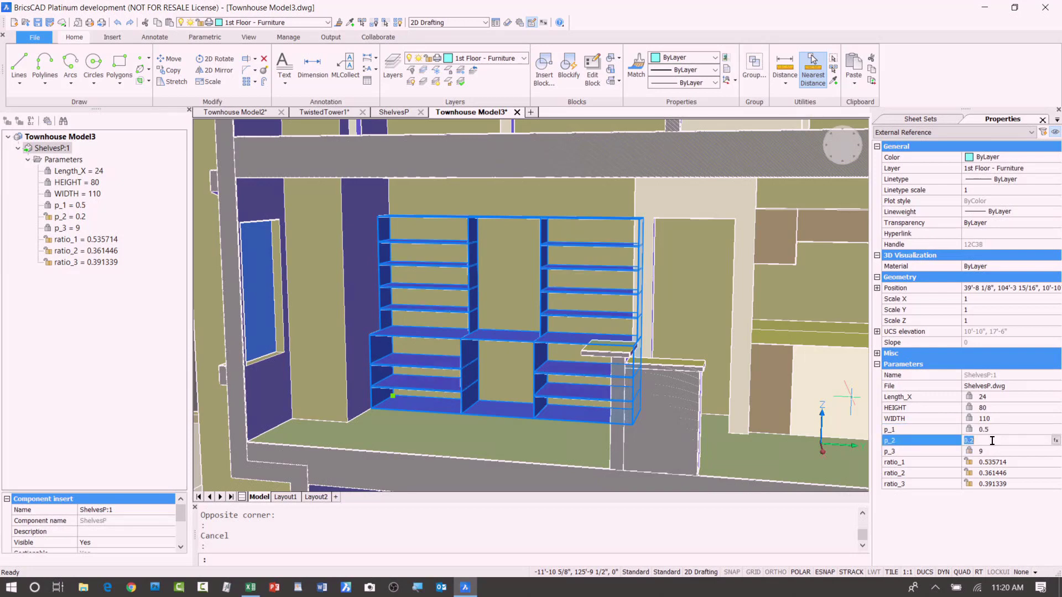
pyautogui.write('2')
pyautogui.press('Return')
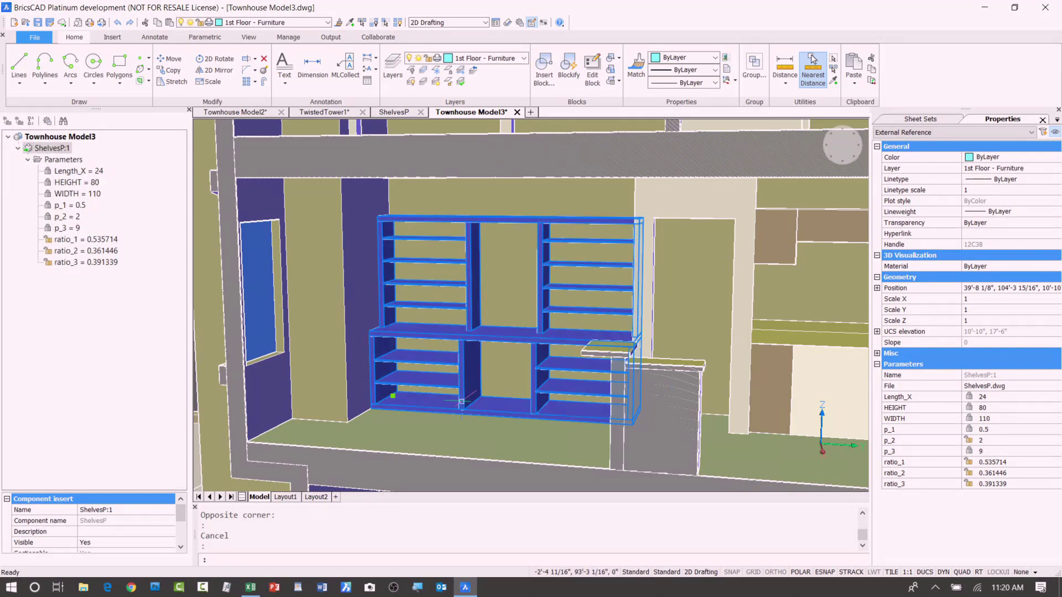